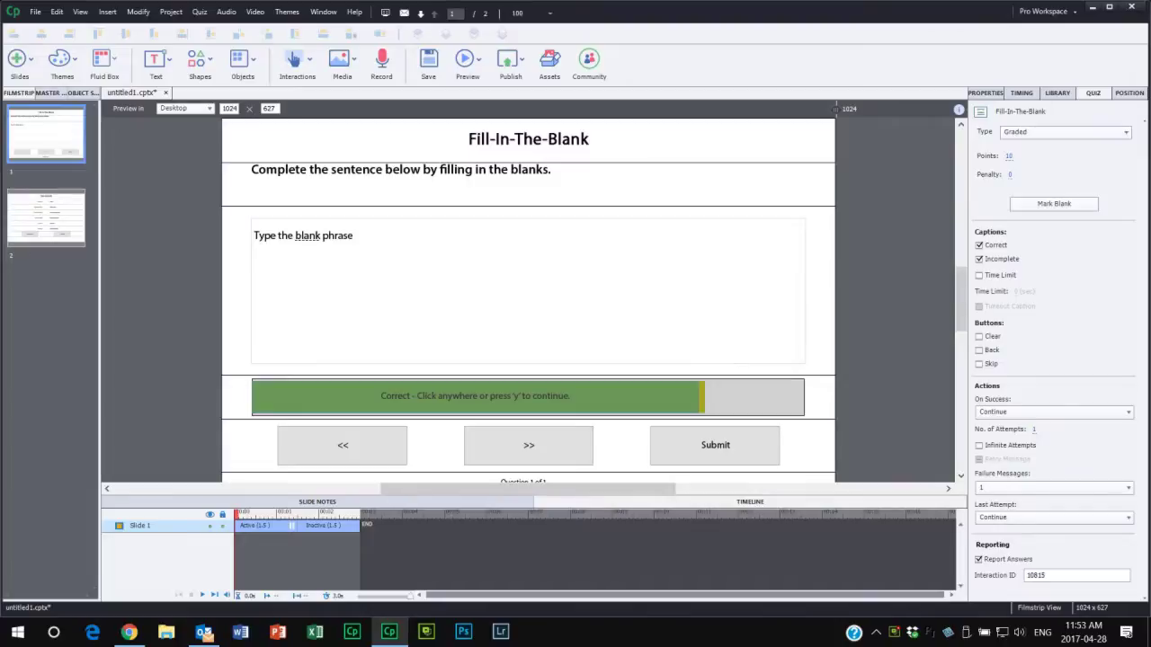
# Step: Switch to Chrome and read further down the YouTube page of the Adobe Captivate 2017 Fluid Boxes video
pyautogui.click(130, 632)
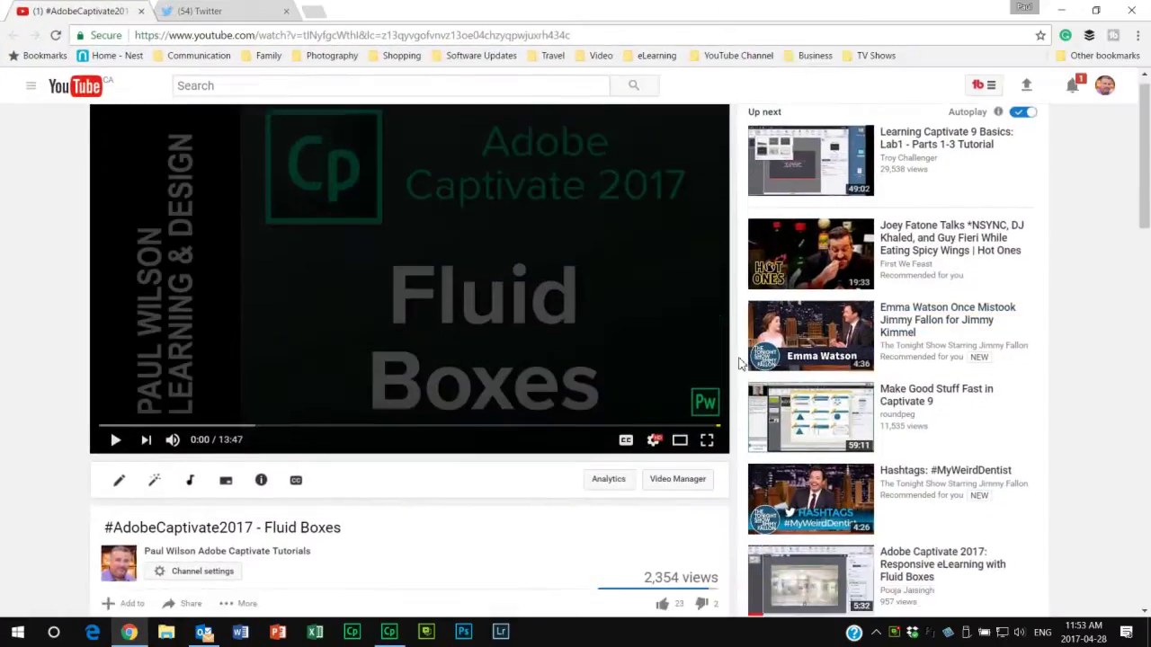
pyautogui.scroll(-1, 578, 293)
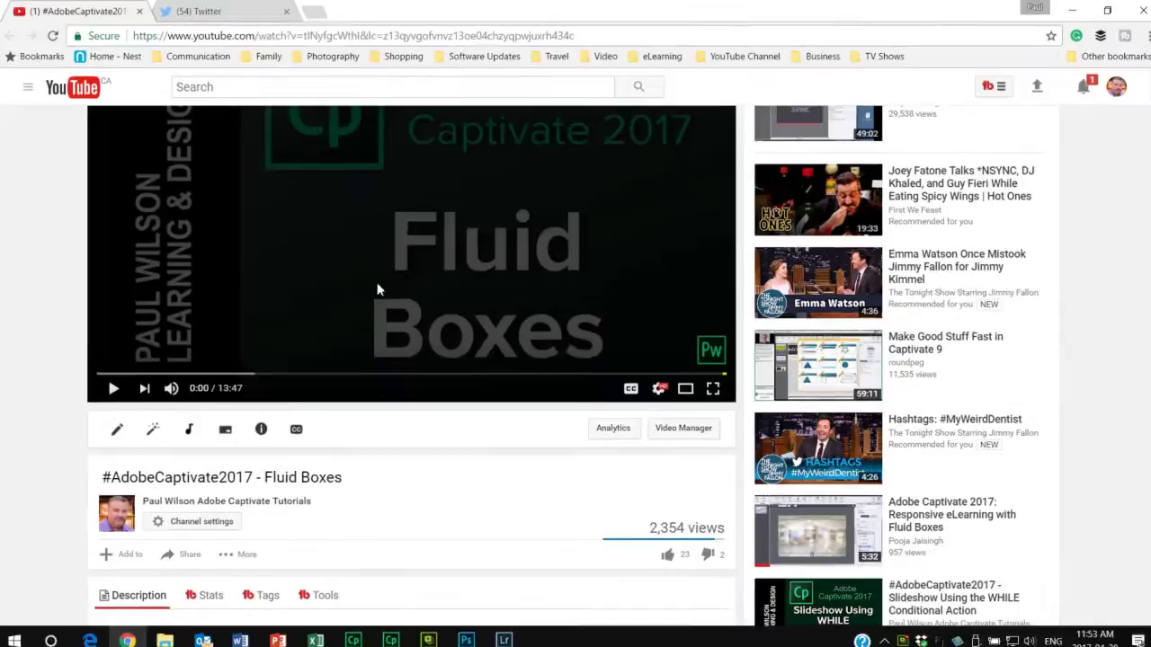
pyautogui.scroll(-2, 375, 282)
pyautogui.scroll(-10, 406, 353)
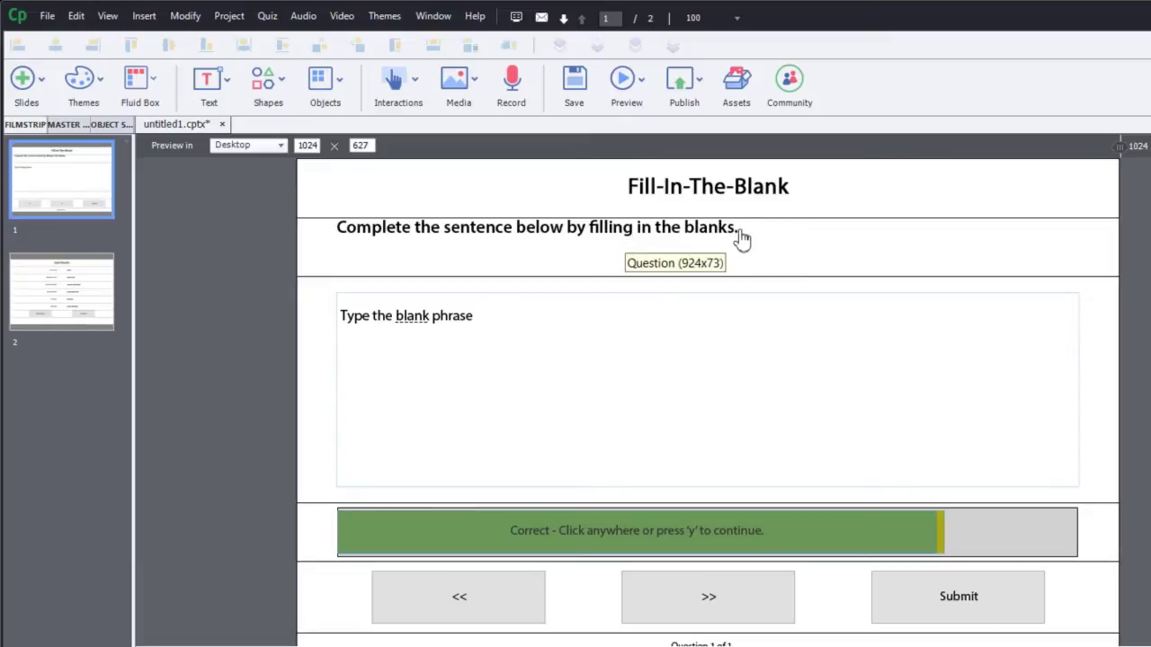
# Step: Replace the placeholder phrase on the question slide with "Justin Trudeau is the Prime Minister of Canada."
pyautogui.click(472, 322)
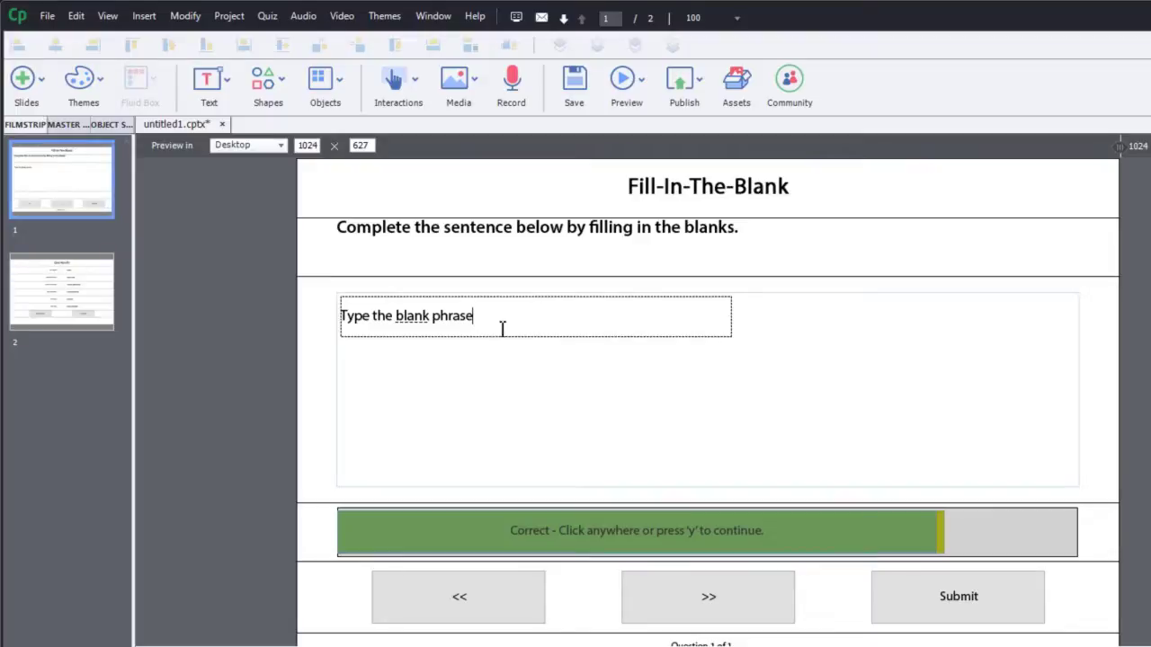
pyautogui.doubleClick(342, 316)
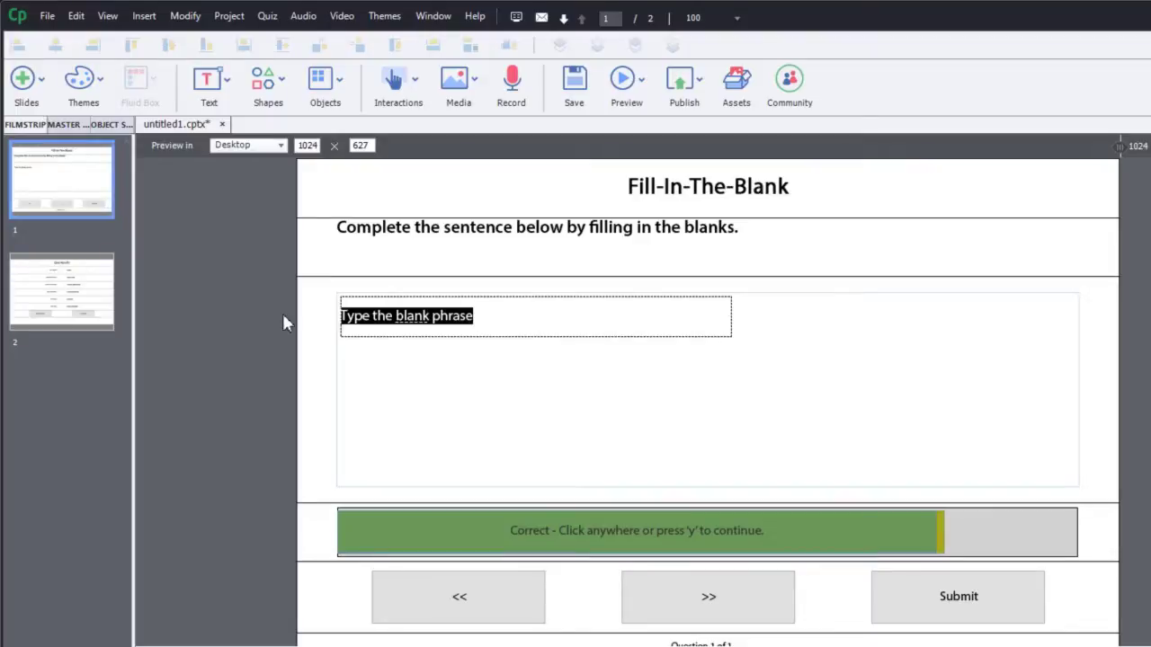
pyautogui.write('Prime')
pyautogui.press('BackSpace')
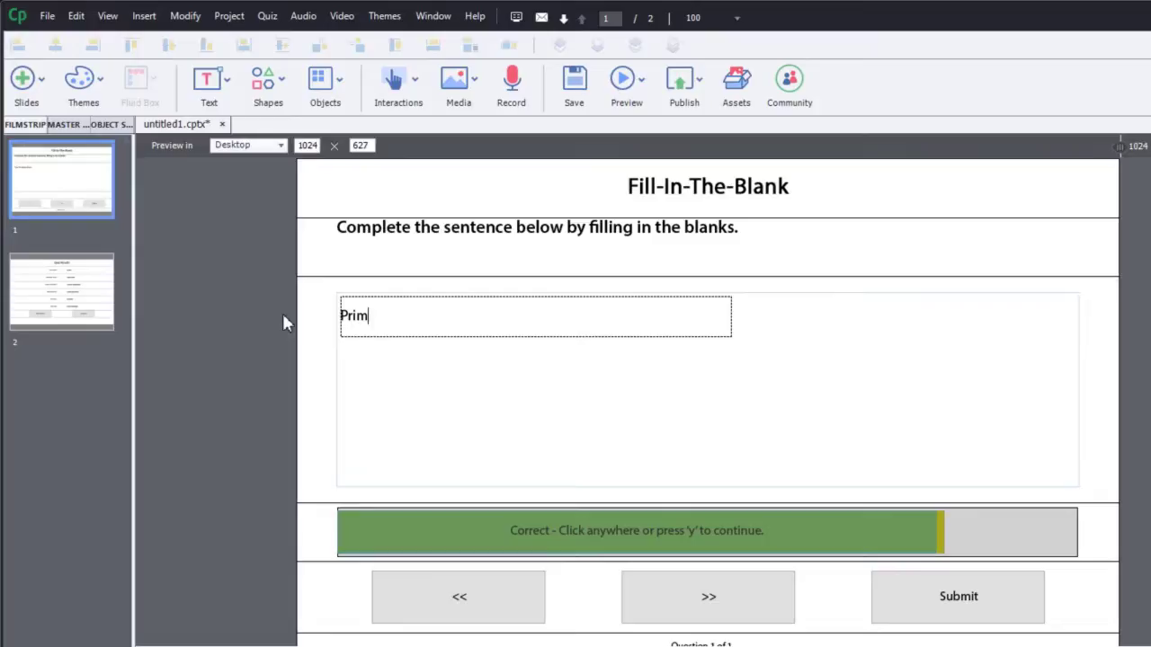
pyautogui.press('BackSpace')
pyautogui.press('BackSpace')
pyautogui.press('BackSpace')
pyautogui.press('BackSpace')
pyautogui.write('Justin Trudea')
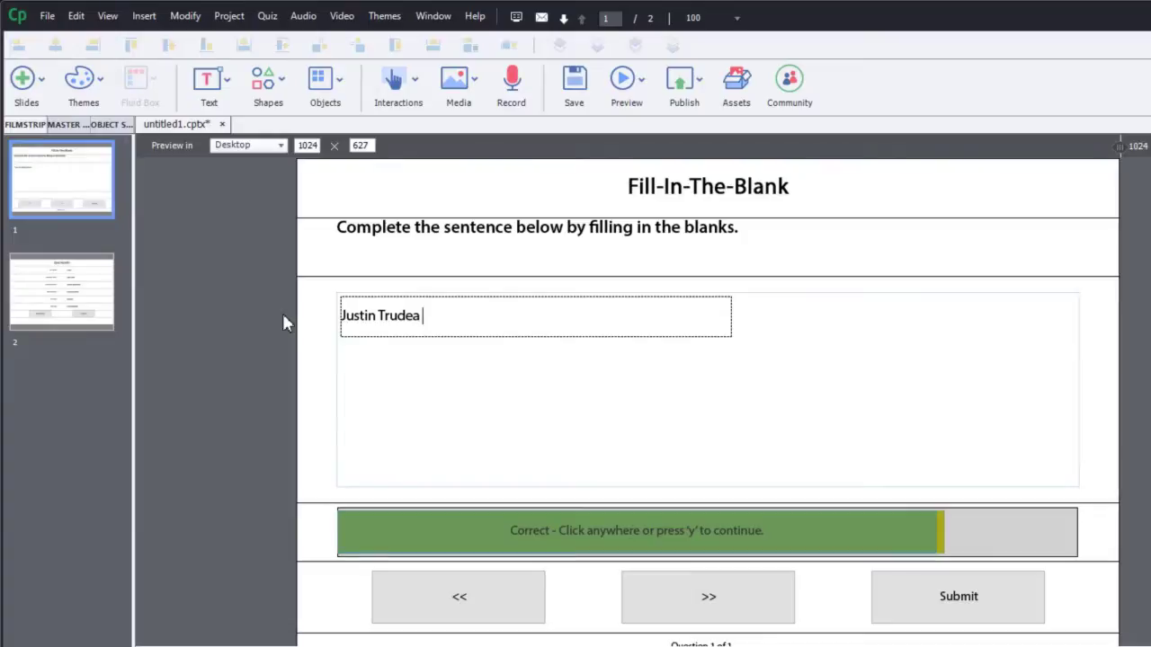
pyautogui.press('BackSpace')
pyautogui.press('BackSpace')
pyautogui.write('au is the Prime ')
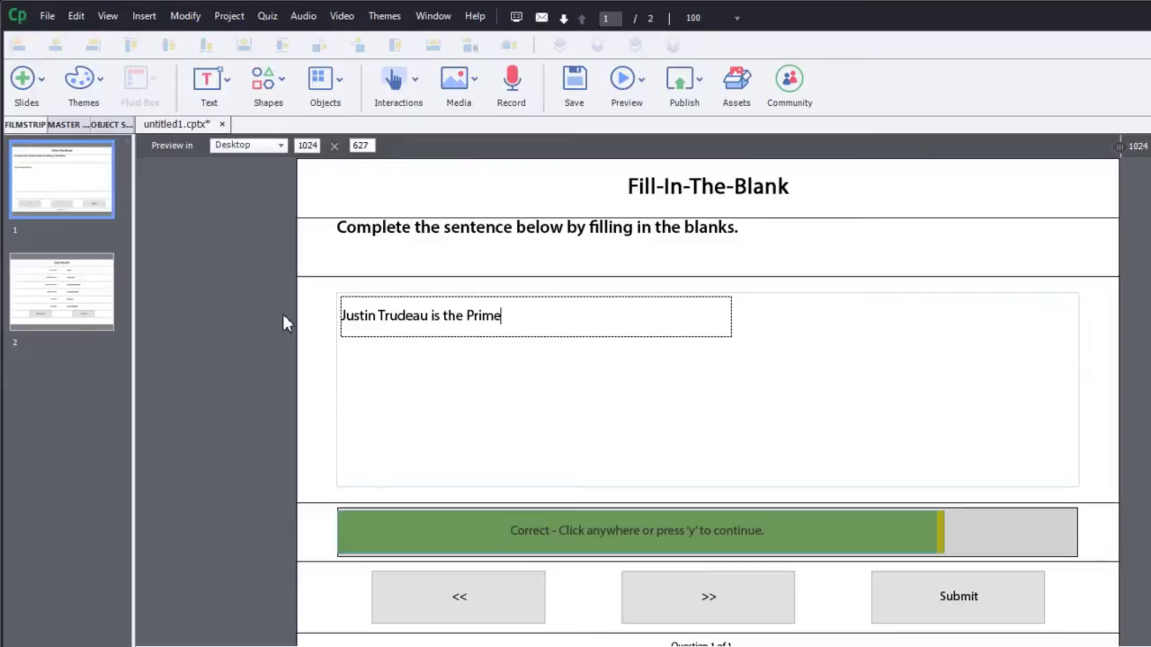
pyautogui.write('Minister of Canada.')
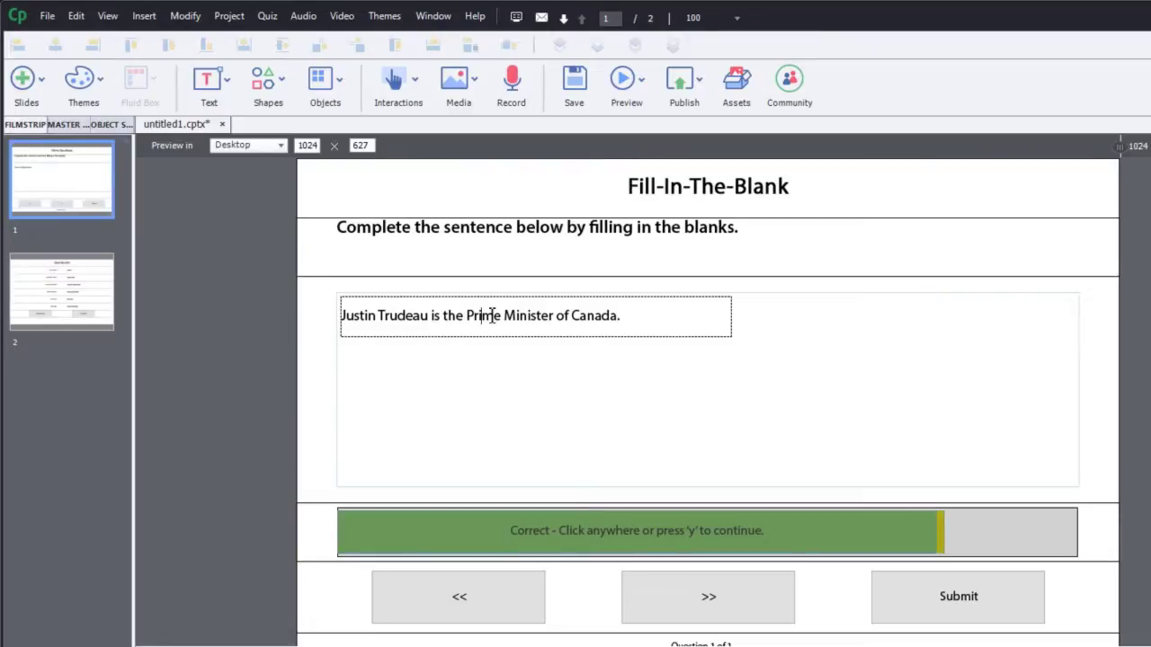
# Step: Mark "Prime Minister" as the blank in the sentence and check its accepted answers
pyautogui.moveTo(477, 314); pyautogui.dragTo(557, 312)
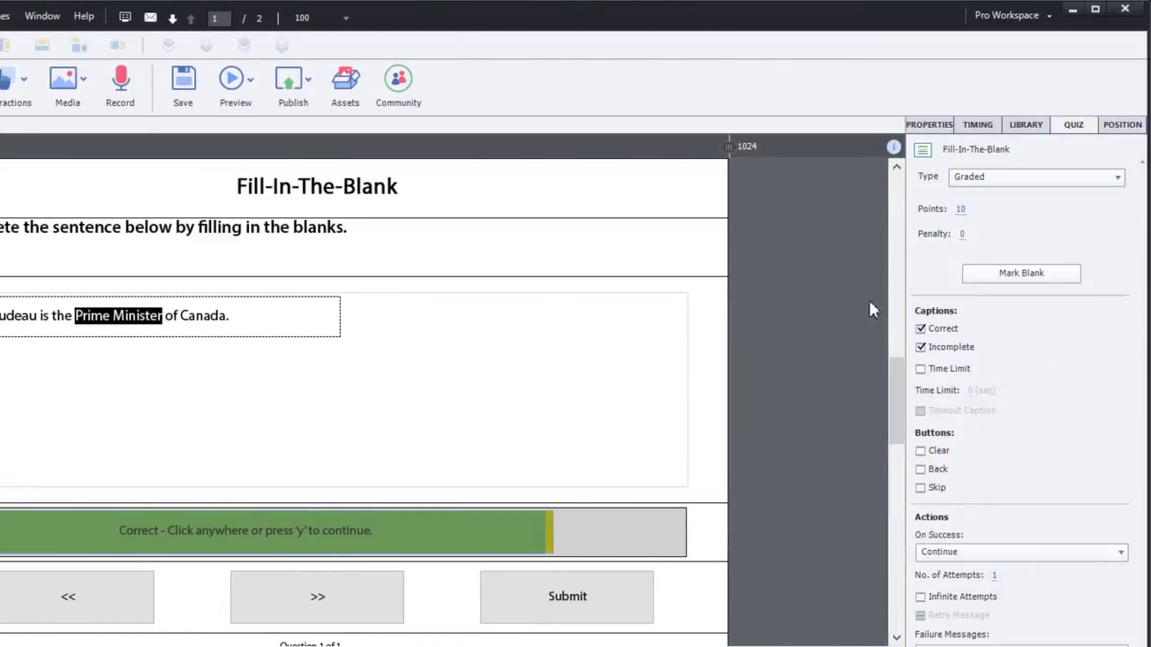
pyautogui.click(1034, 278)
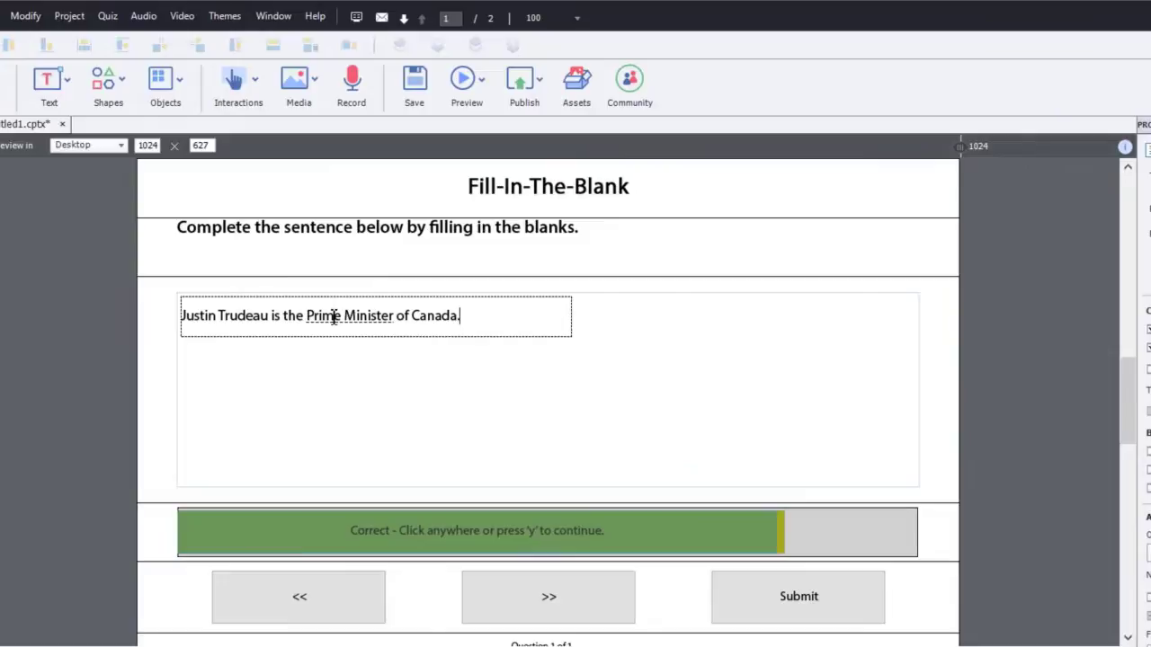
pyautogui.click(333, 316)
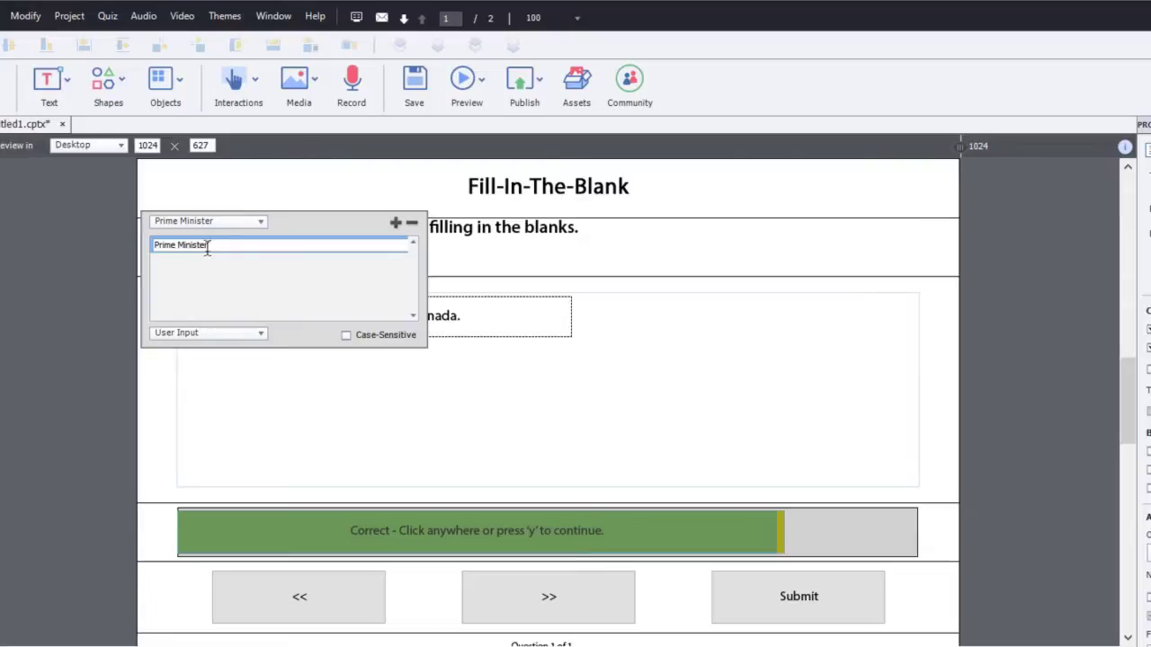
pyautogui.click(677, 353)
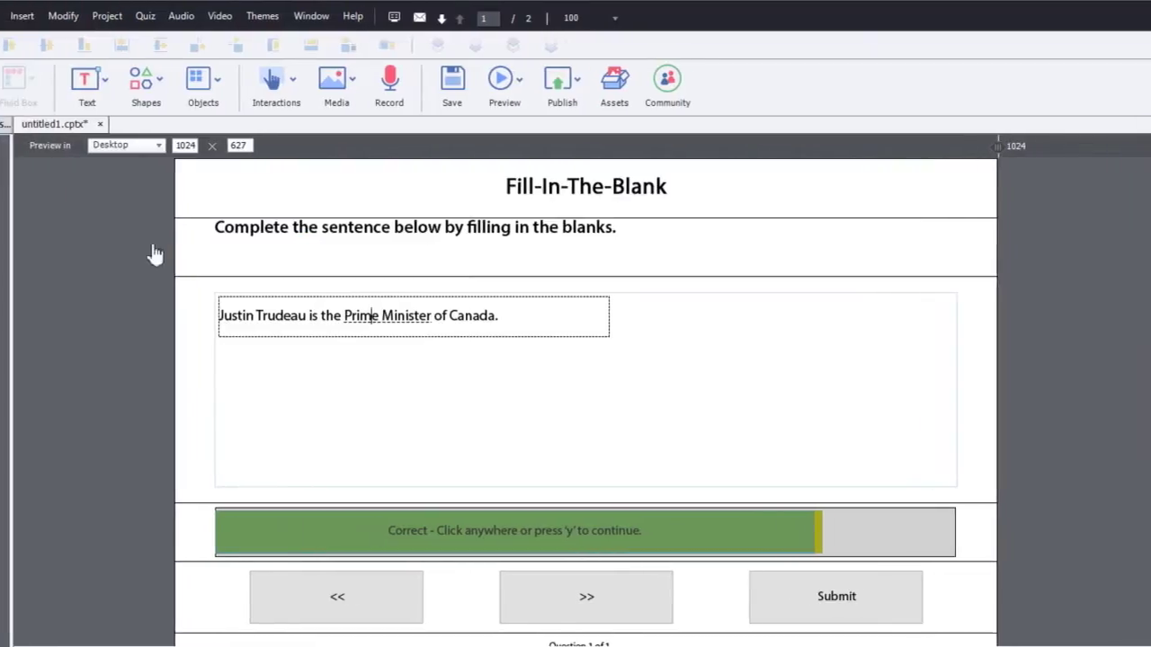
# Step: Duplicate the question slide and turn the copy's blank into a Dropdown List with Prime Minister as the correct answer
pyautogui.rightClick(51, 175)
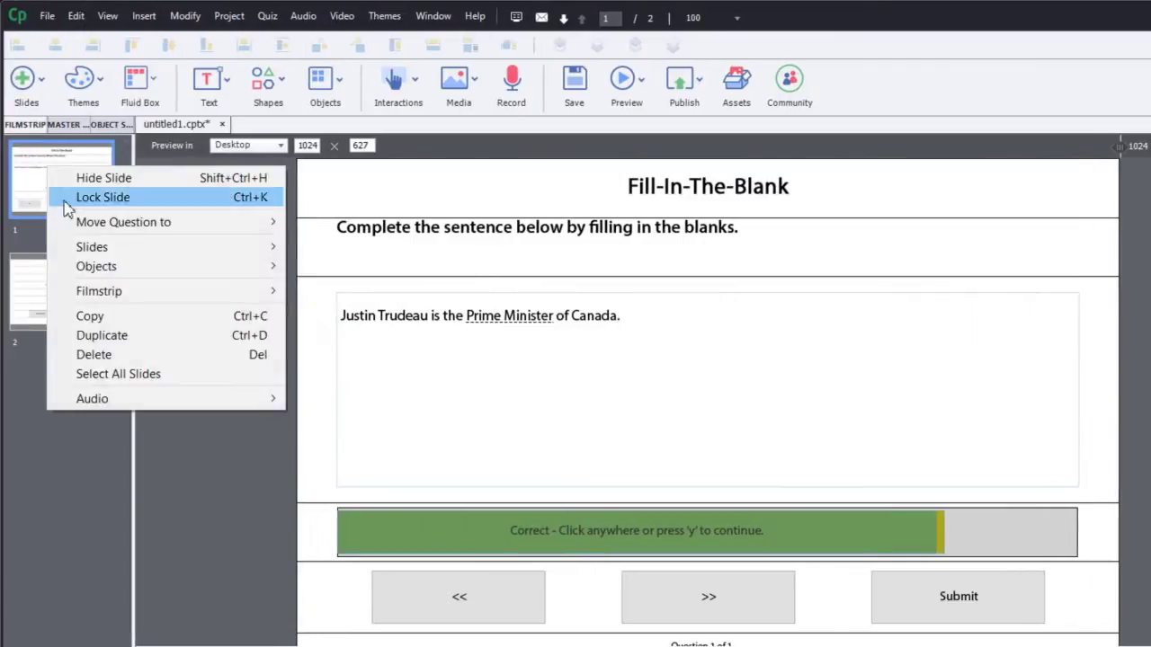
pyautogui.click(98, 334)
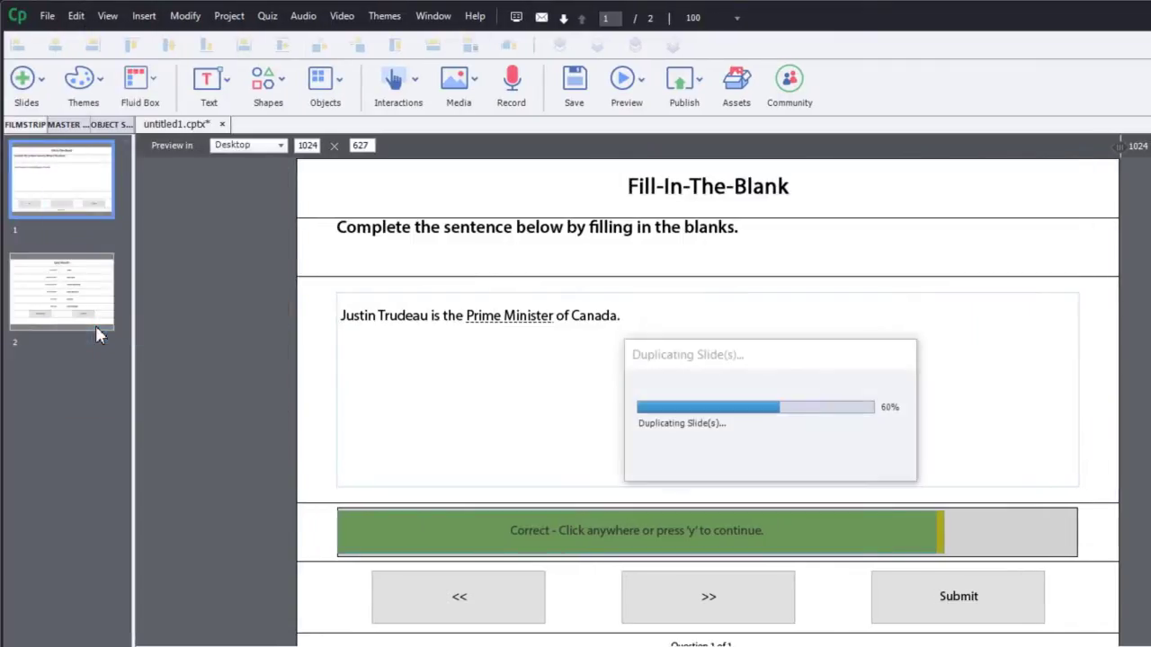
pyautogui.click(516, 325)
pyautogui.click(519, 324)
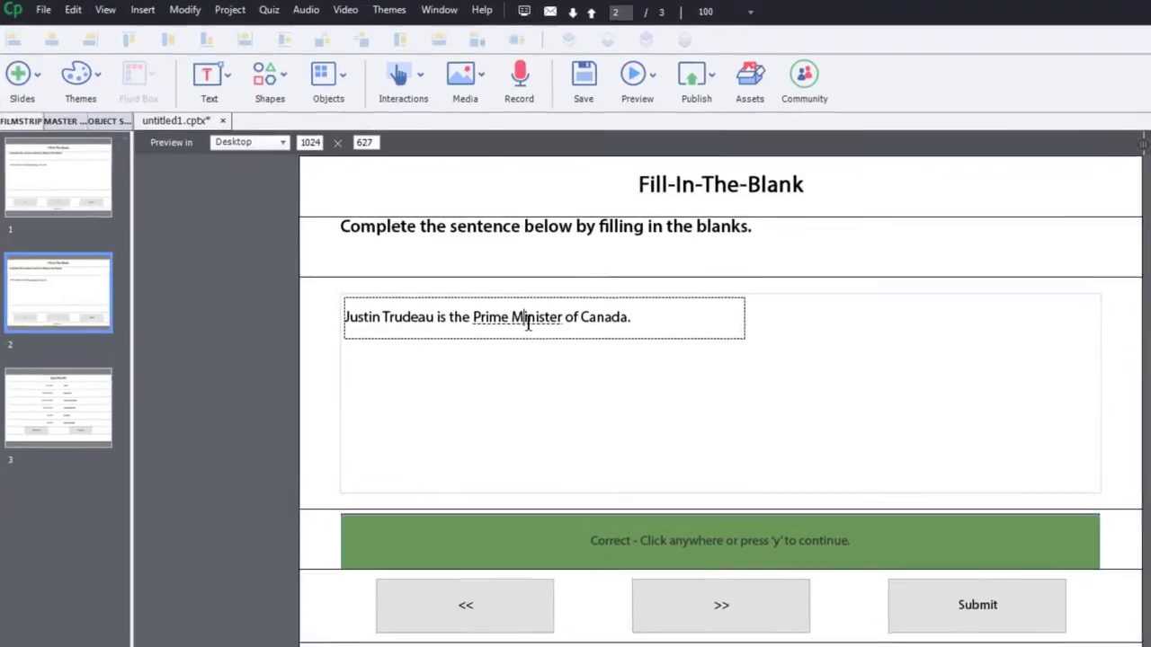
pyautogui.click(528, 325)
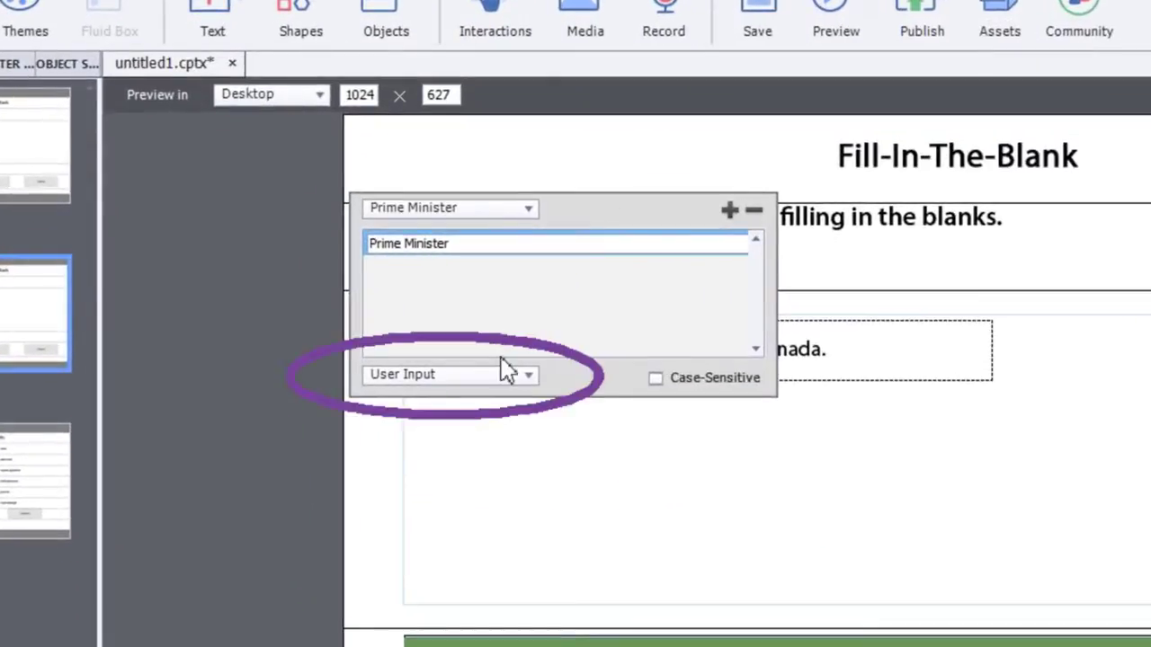
pyautogui.click(432, 379)
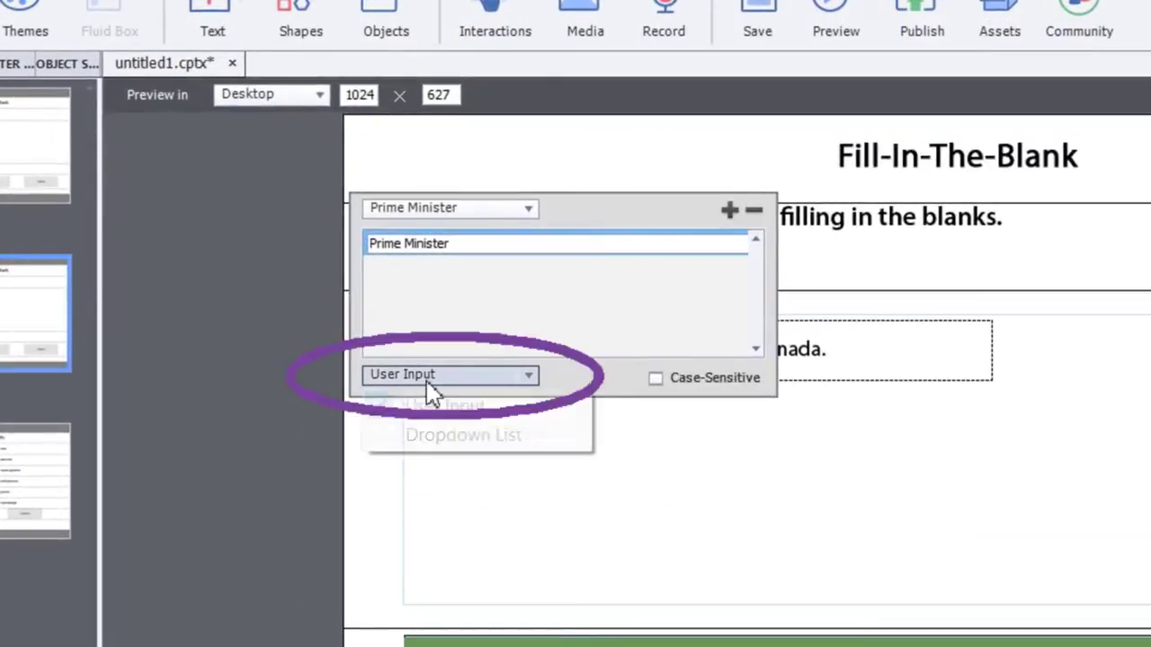
pyautogui.click(437, 436)
pyautogui.click(372, 243)
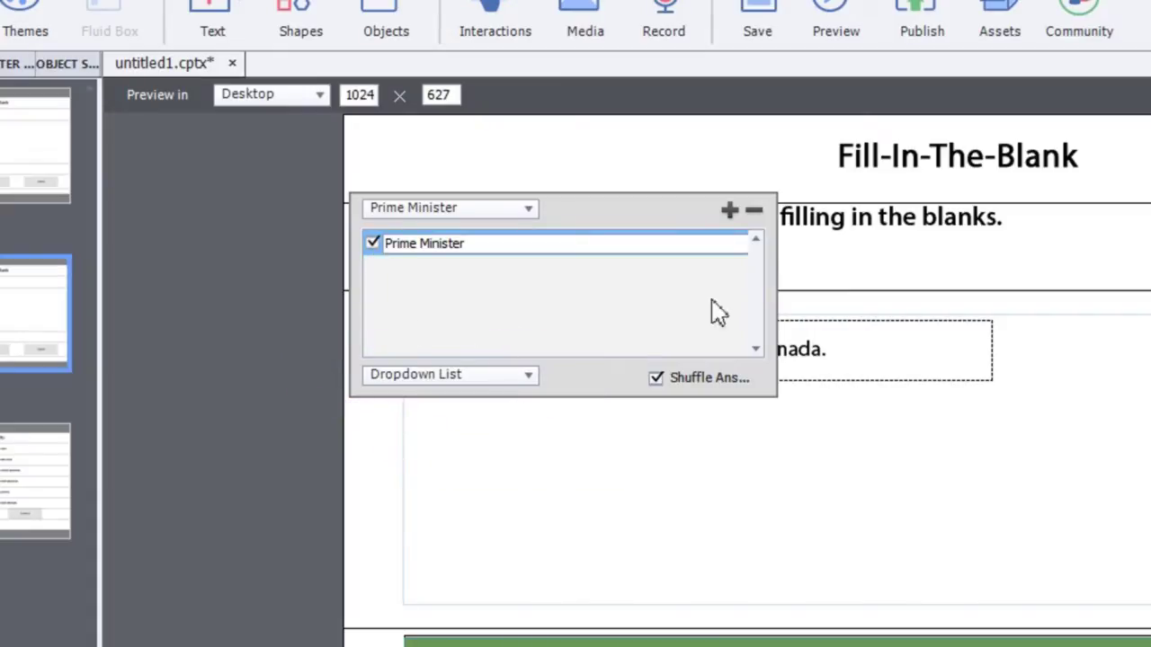
# Step: Add President, Supreme Leader, Absolute ruler and King as incorrect choices for the blank on slide 2
pyautogui.click(729, 210)
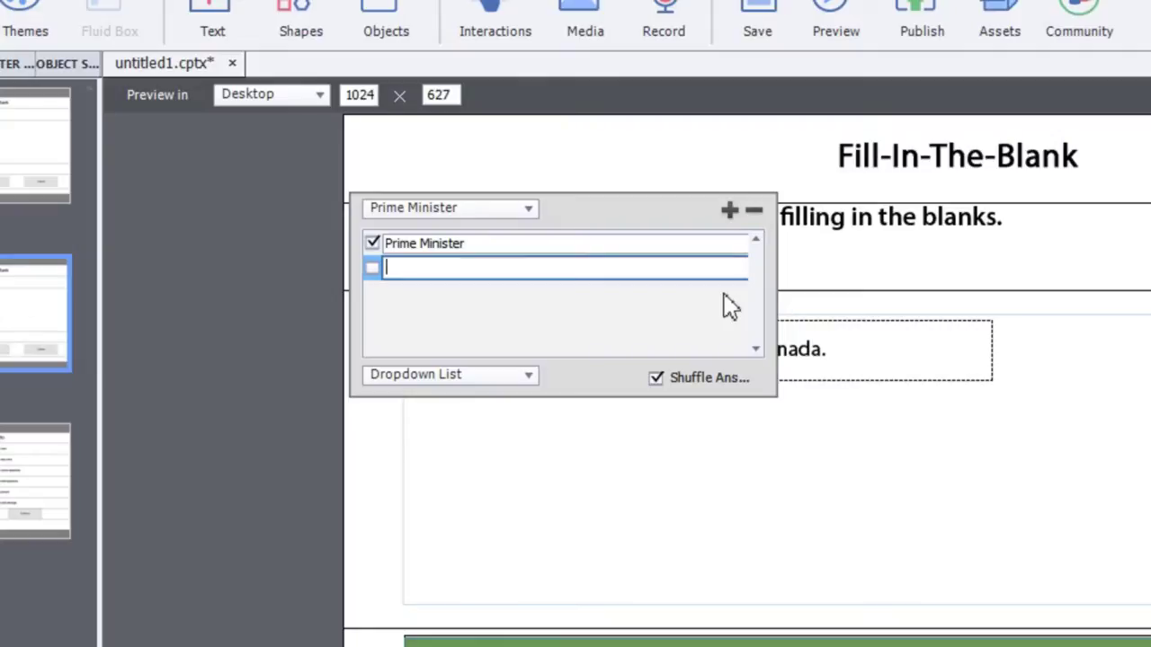
pyautogui.write('President')
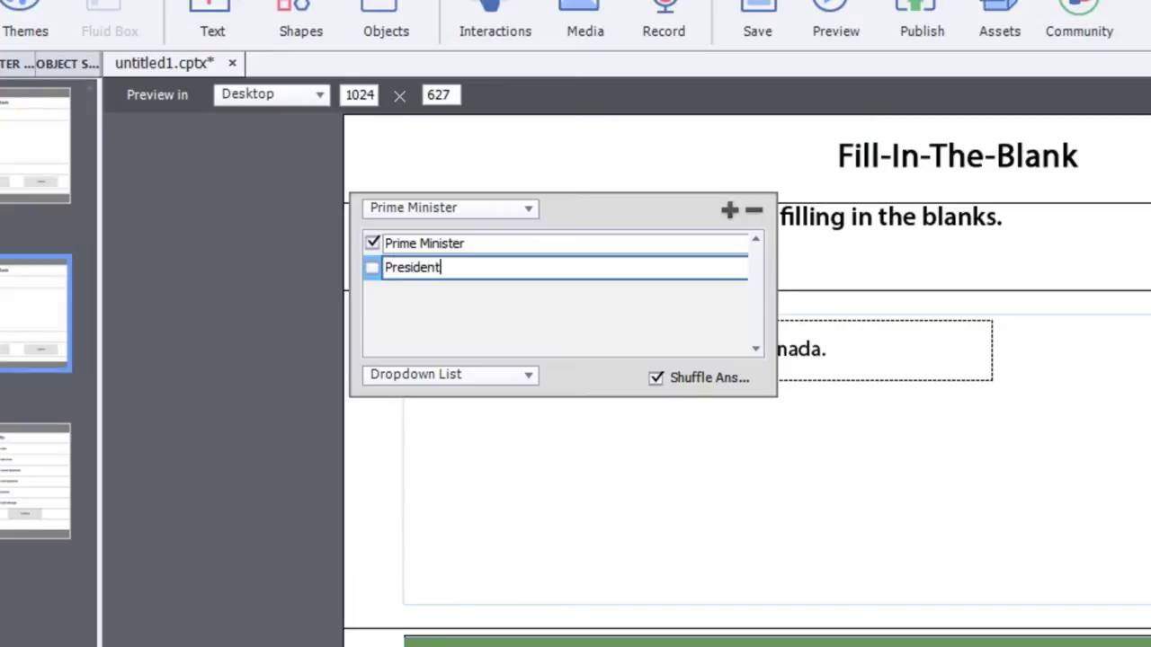
pyautogui.click(729, 211)
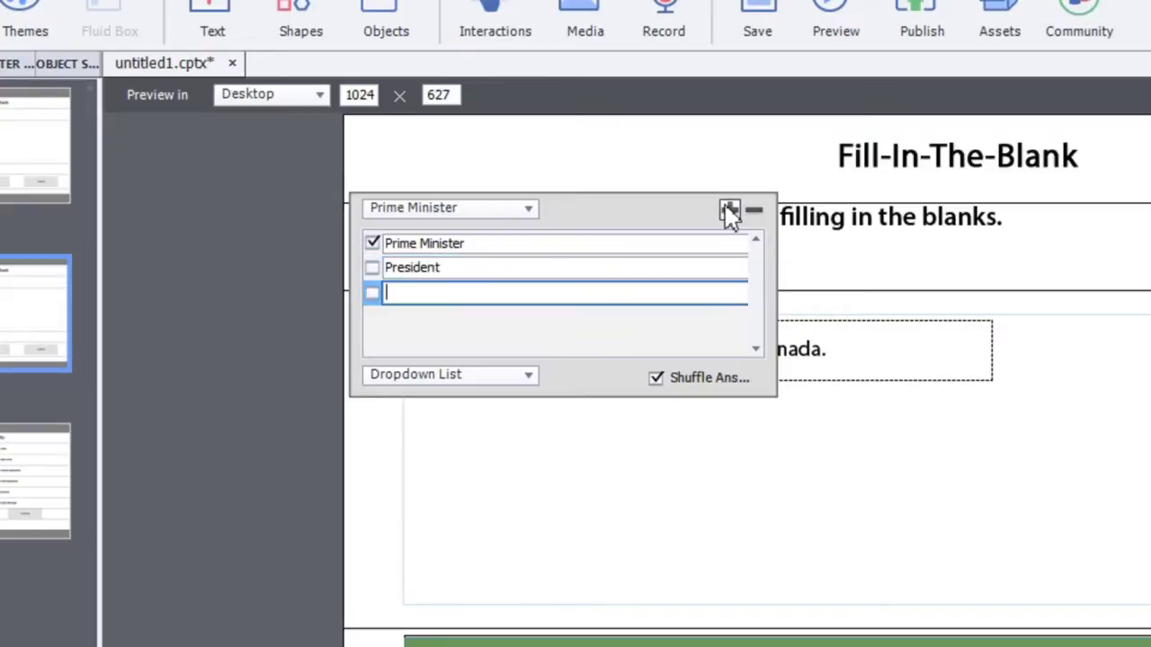
pyautogui.write('Supreme Leader')
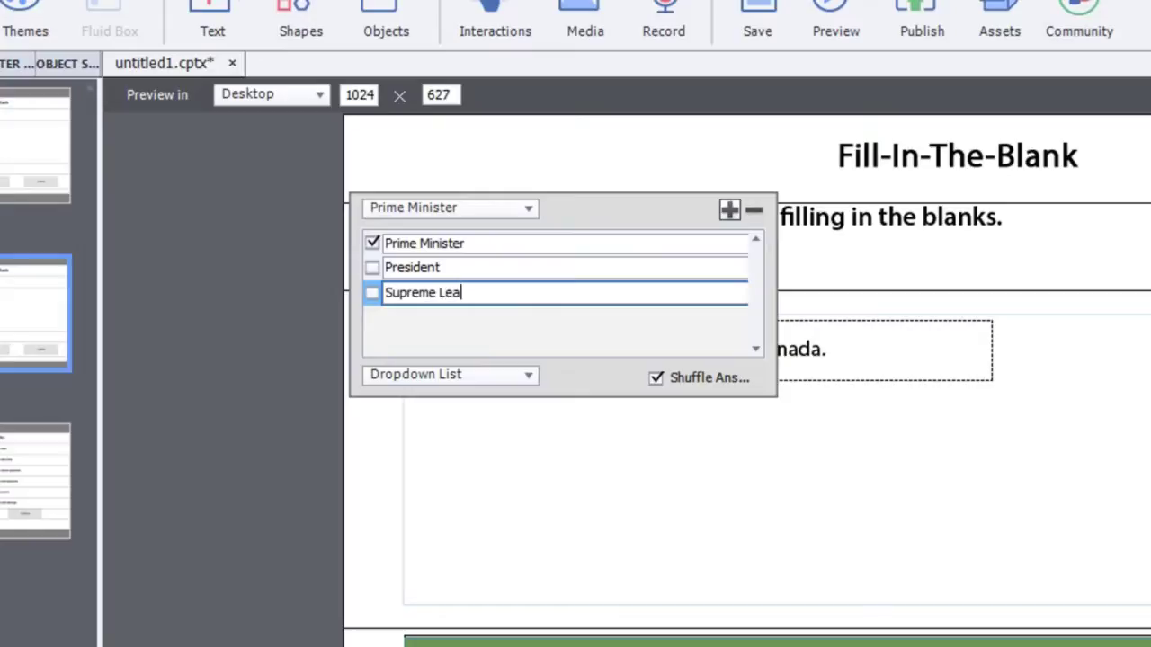
pyautogui.click(729, 210)
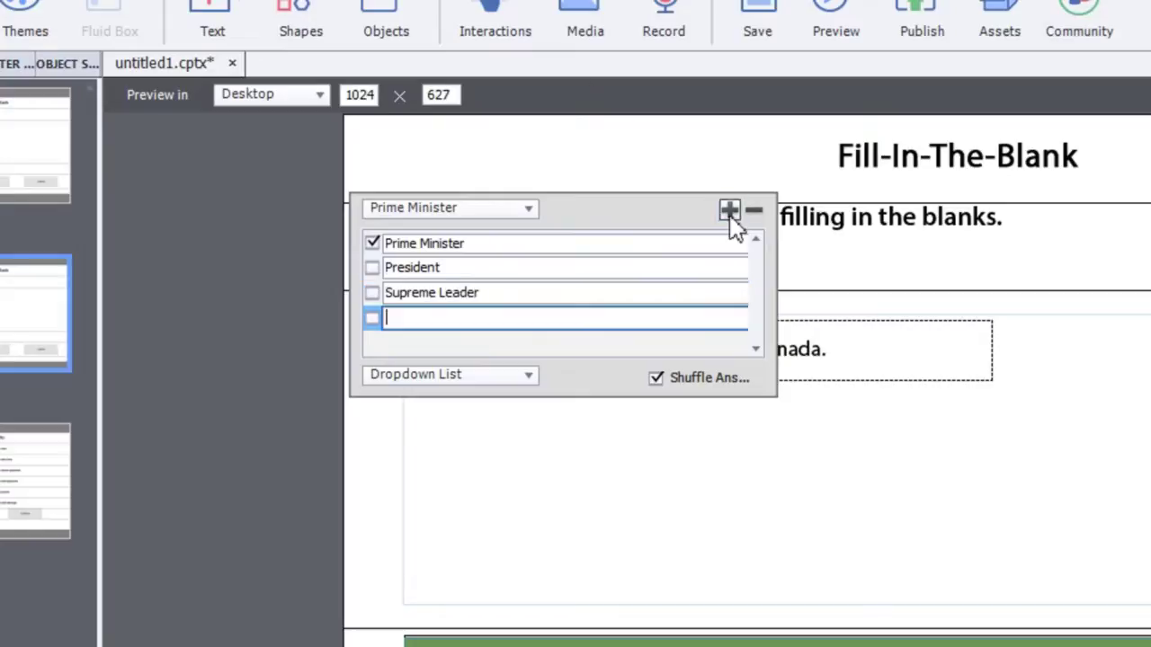
pyautogui.write('Absolute ruler')
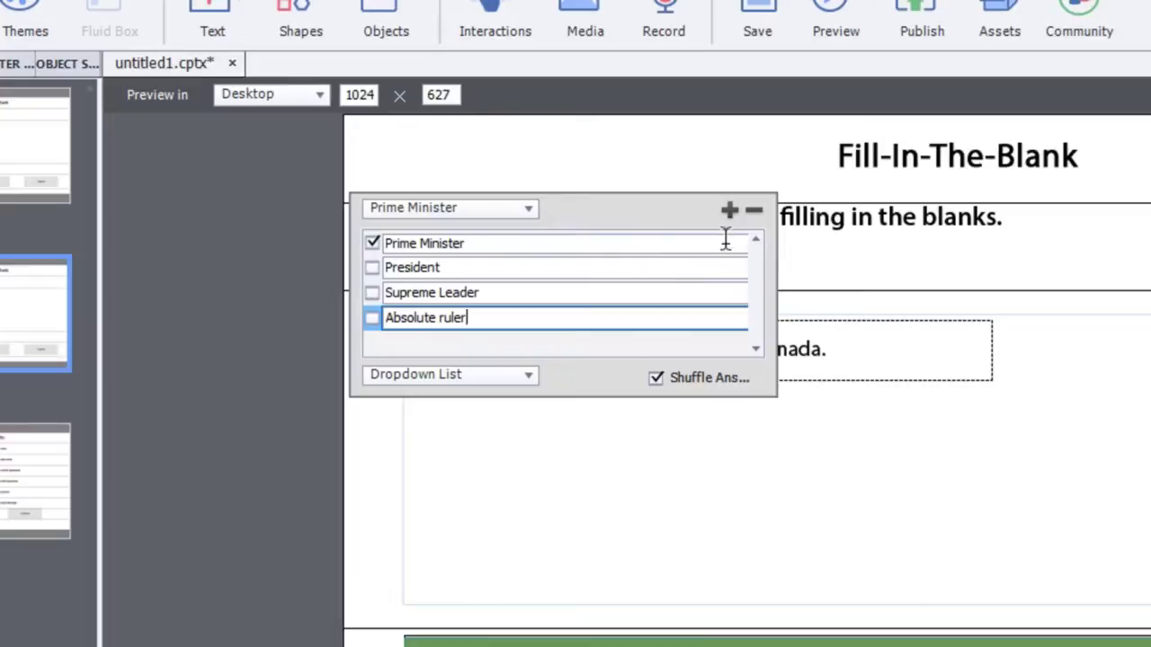
pyautogui.click(729, 210)
pyautogui.write('King')
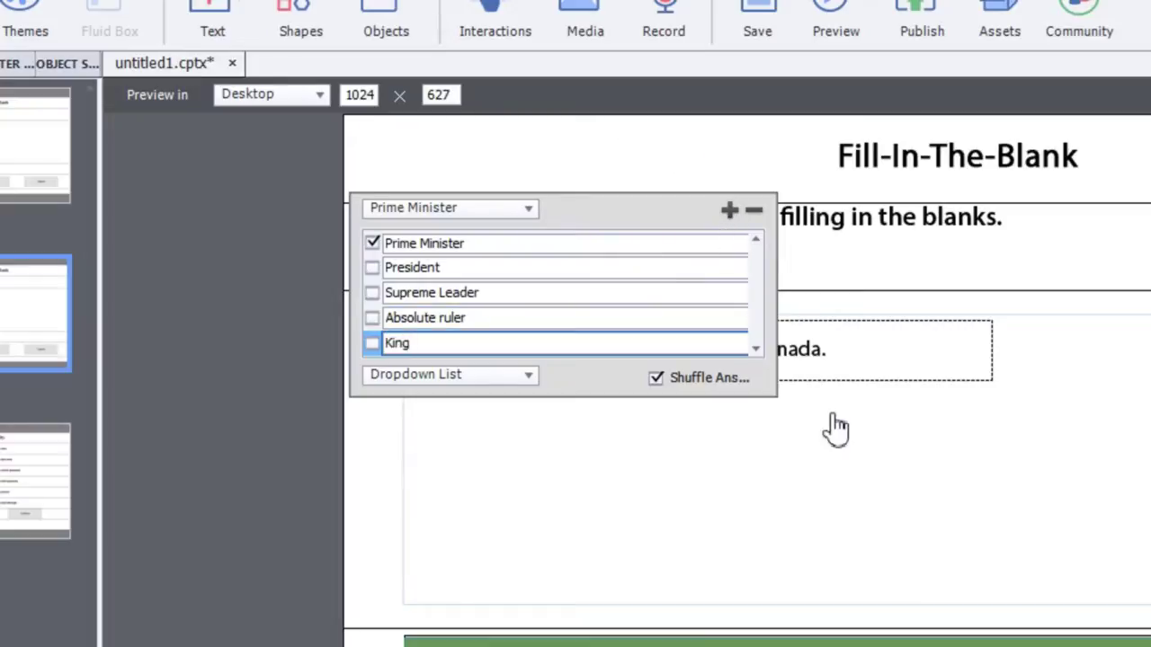
pyautogui.click(1102, 454)
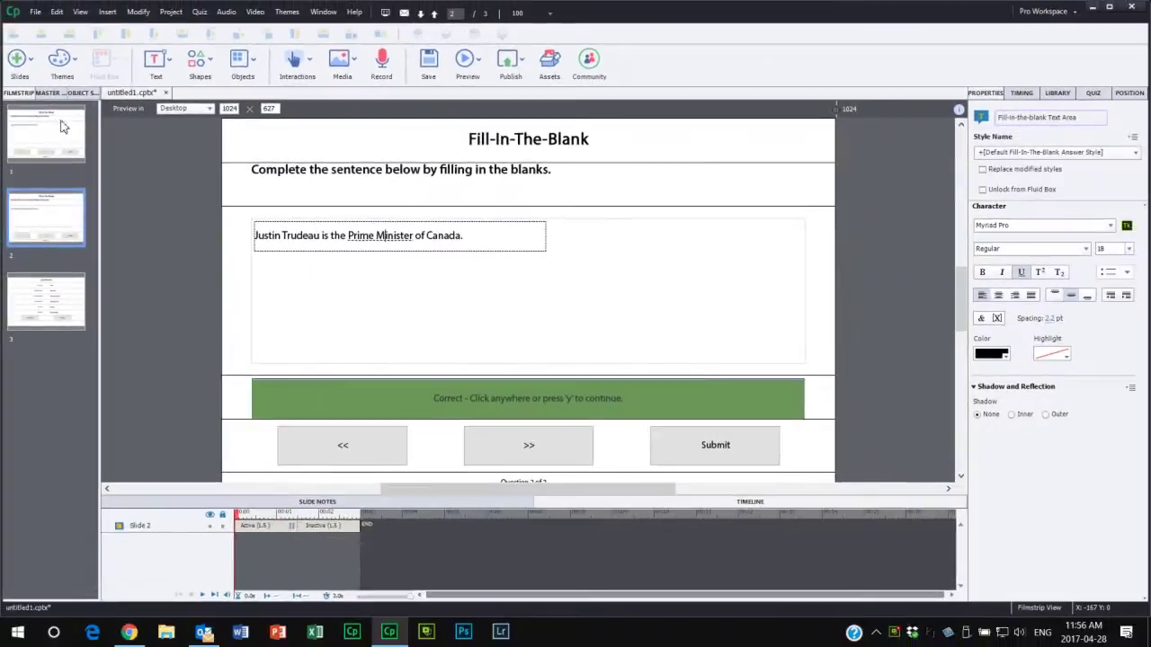
# Step: Preview the whole project starting with slide 1 selected, and submit "president" as the answer to question 1
pyautogui.click(61, 126)
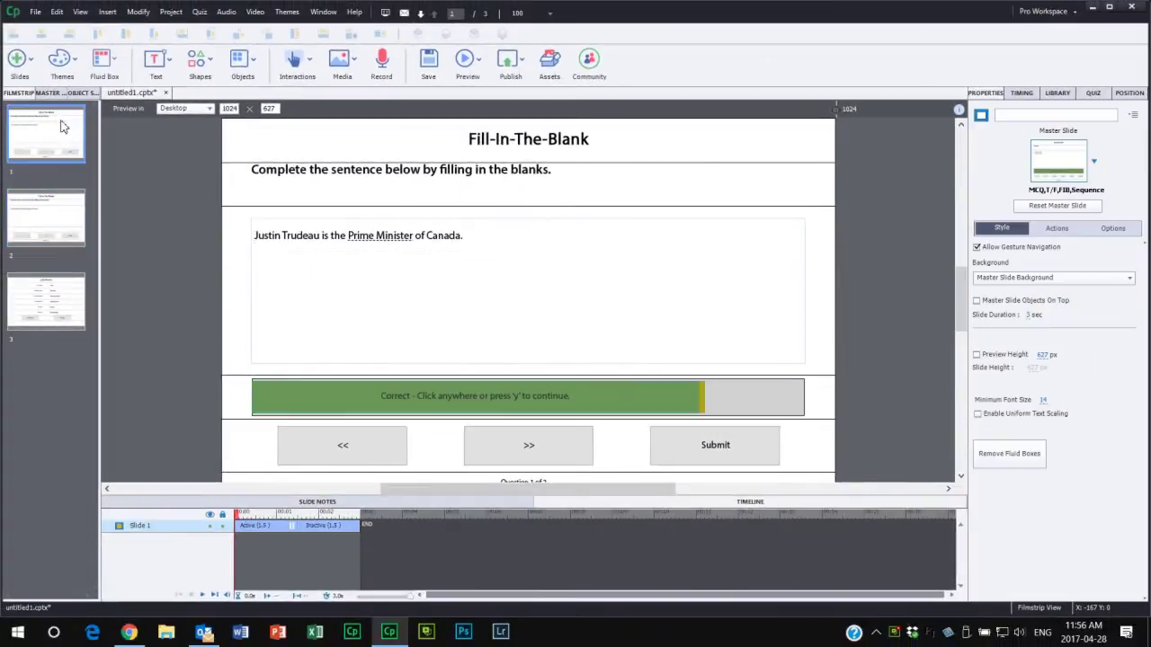
pyautogui.click(465, 61)
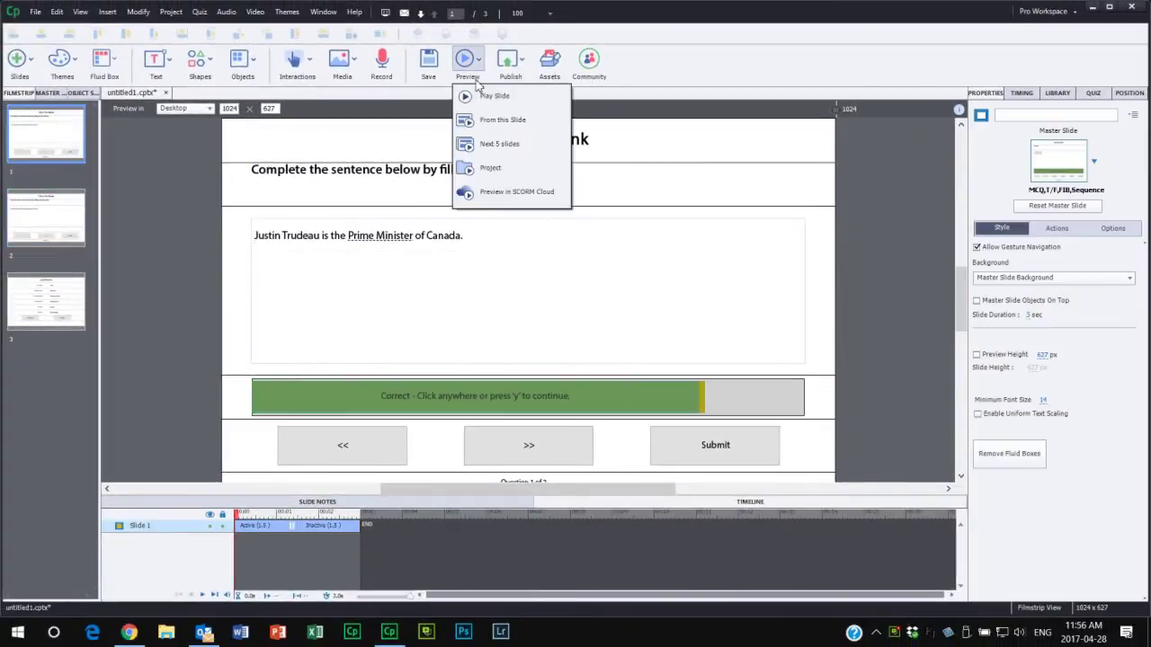
pyautogui.click(492, 173)
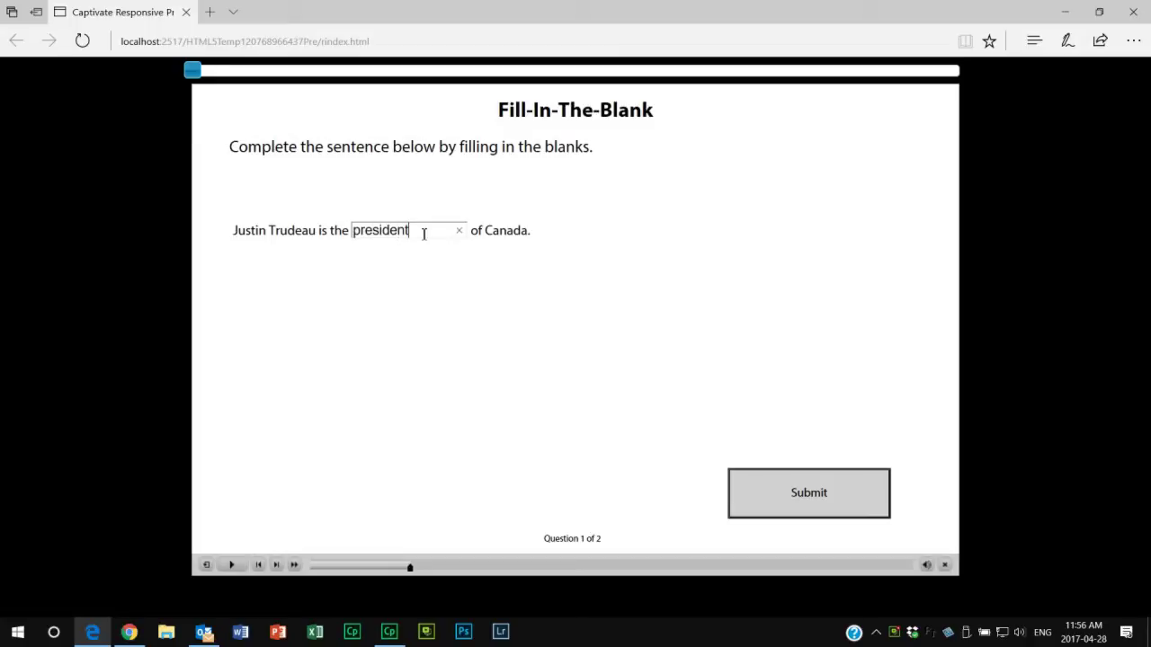
pyautogui.click(783, 489)
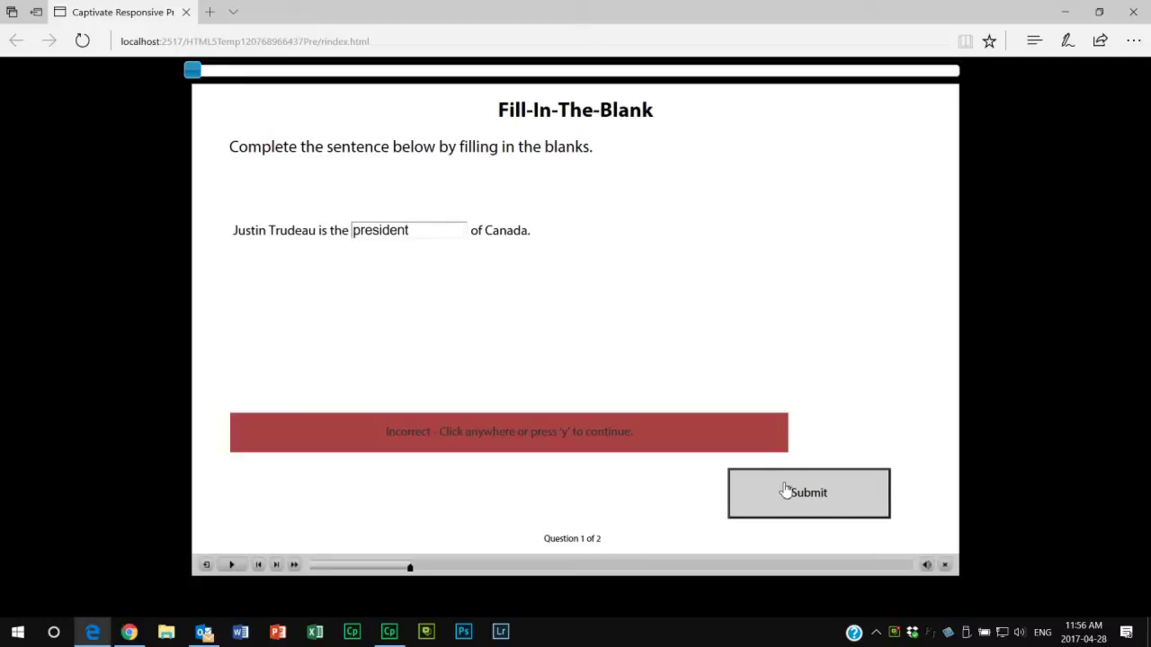
# Step: Advance the preview to question 2 and try choosing an answer from the blank's drop-down list
pyautogui.click(277, 565)
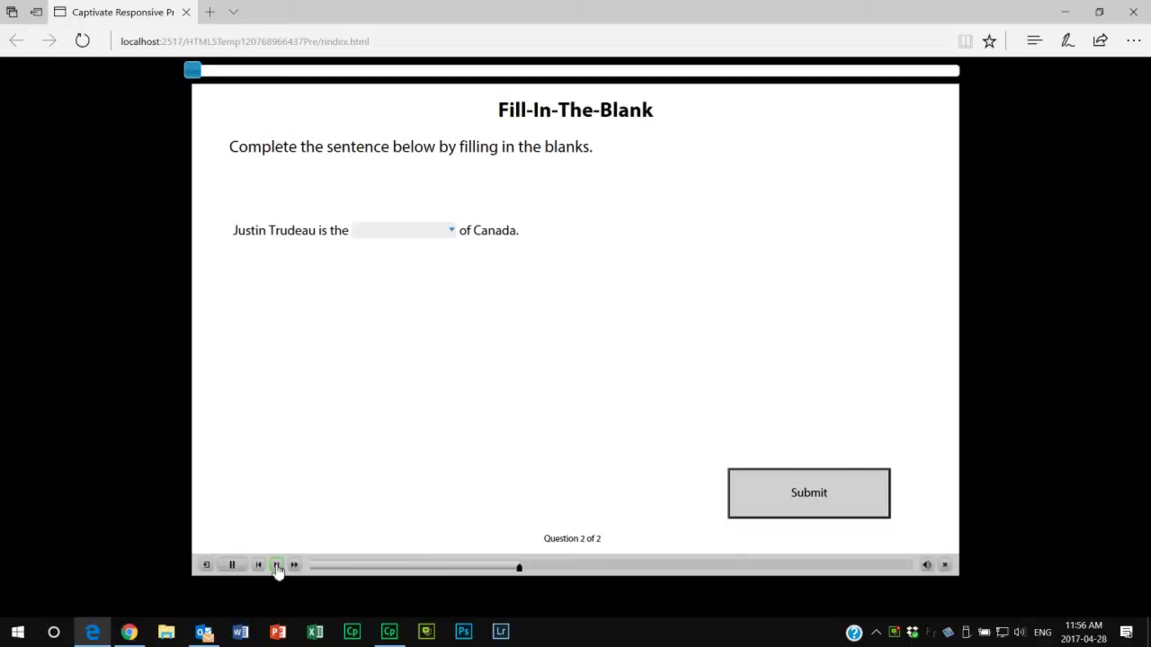
pyautogui.click(447, 237)
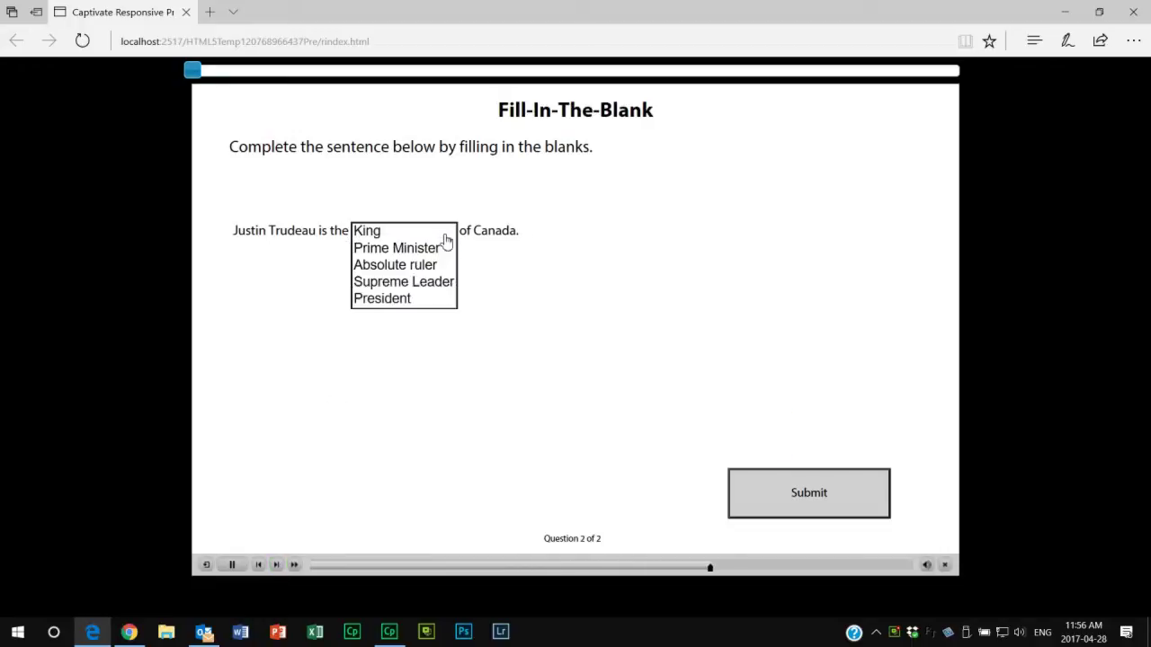
pyautogui.click(431, 241)
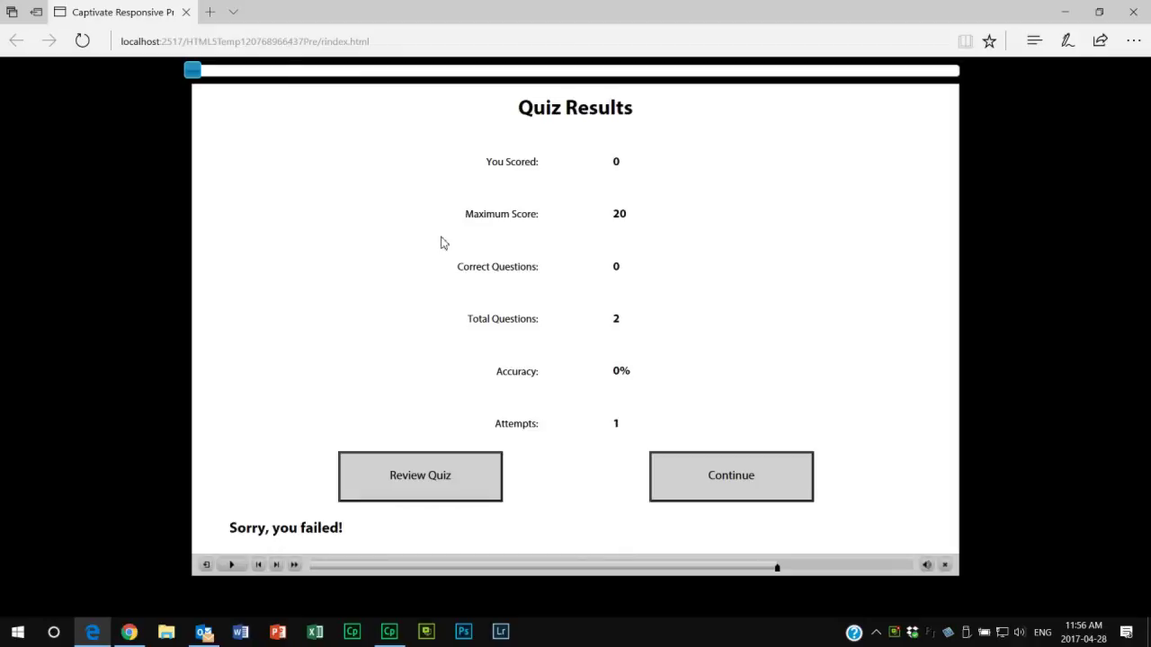
# Step: Reload the quiz preview, submit "prime minister" as the answer to question 1, and continue to question 2
pyautogui.click(258, 564)
pyautogui.click(82, 40)
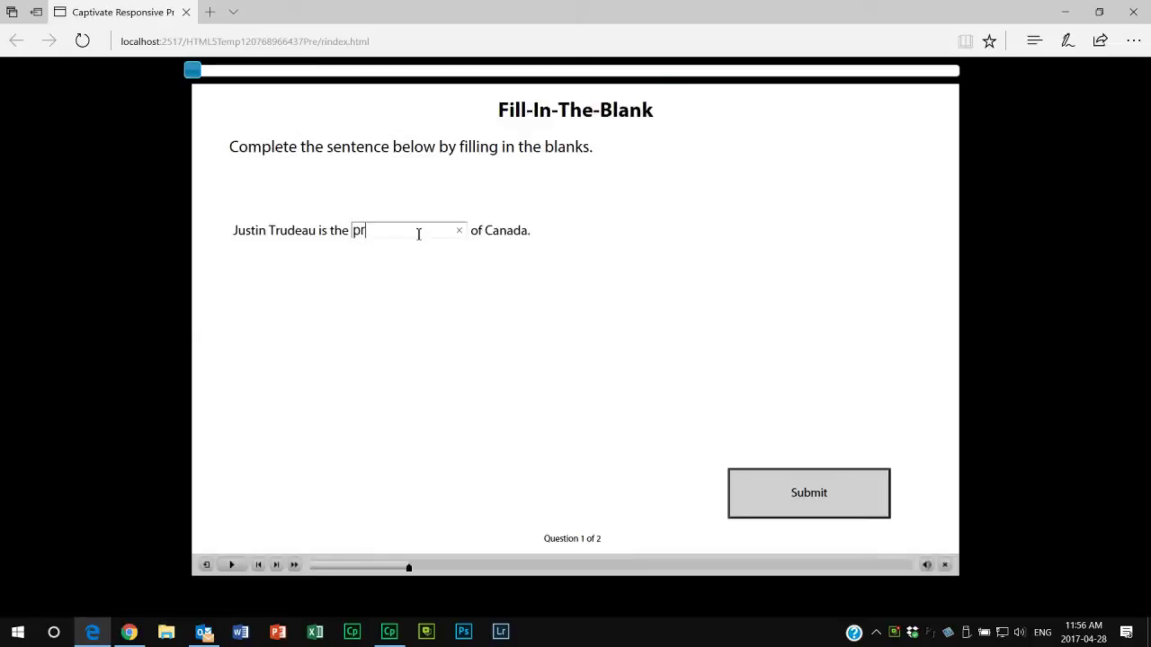
pyautogui.click(418, 234)
pyautogui.write('prime minister')
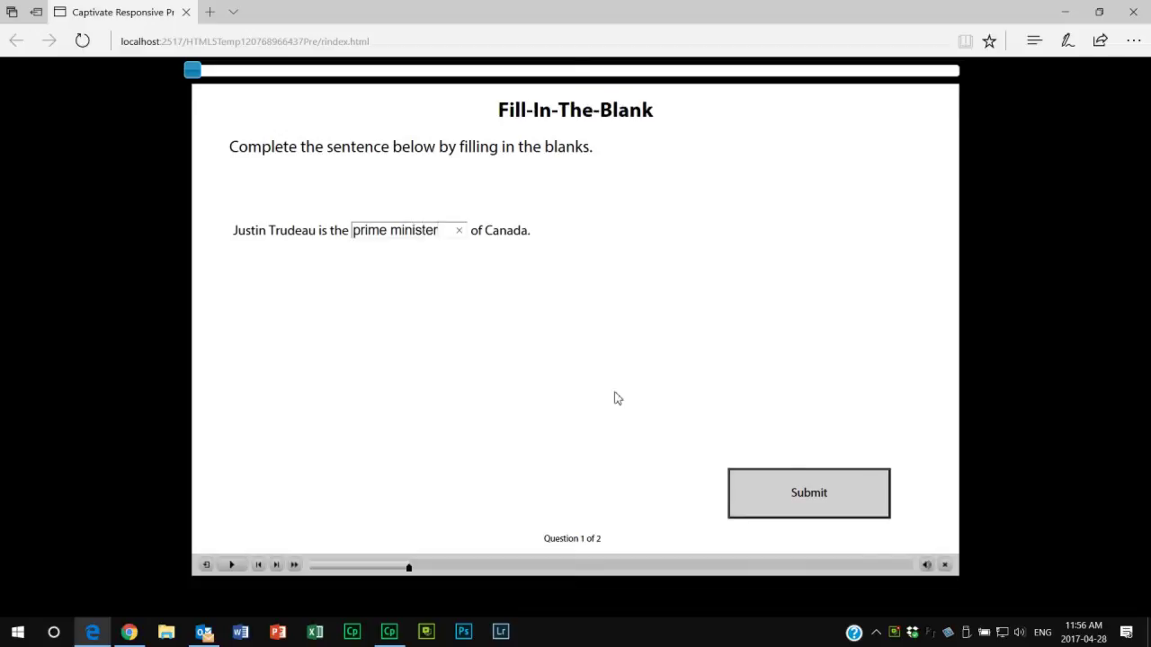
pyautogui.click(830, 497)
pyautogui.click(630, 347)
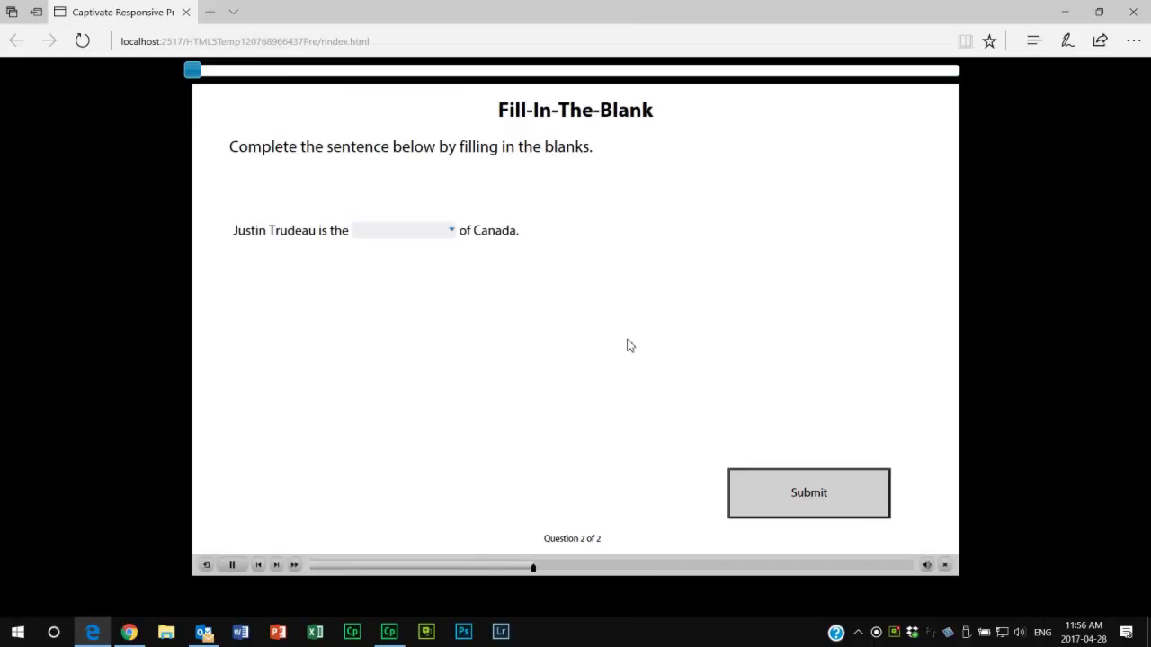
# Step: Choose Prime Minister from the blank's drop-down list in question 2, submit the answer and continue past the feedback
pyautogui.click(452, 235)
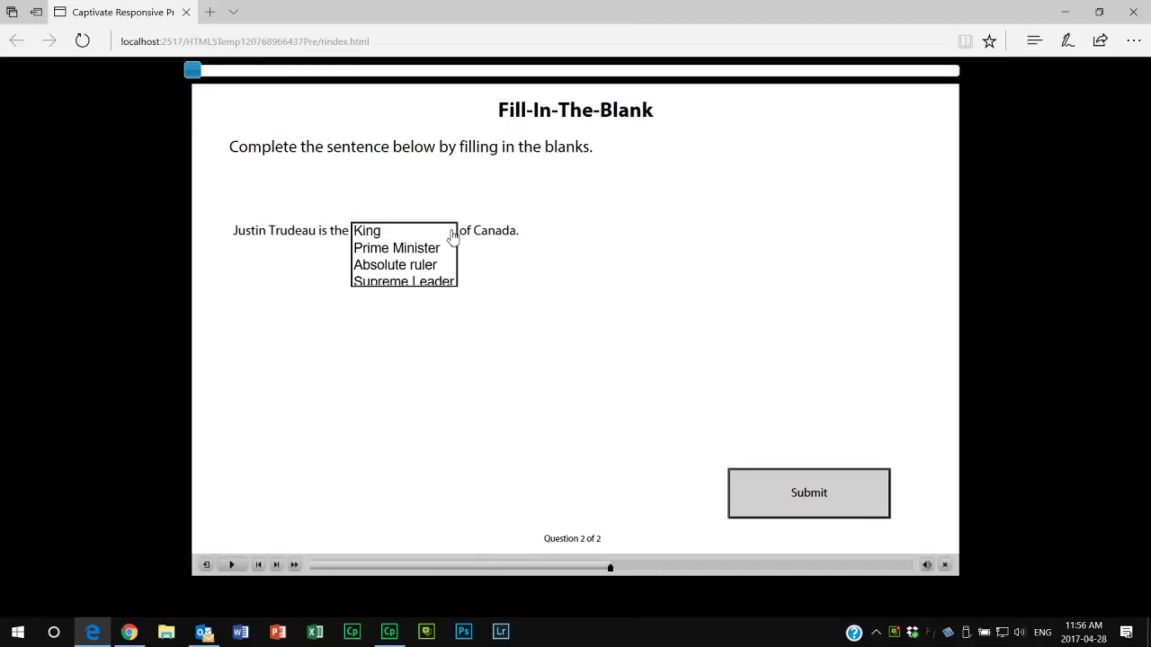
pyautogui.click(432, 256)
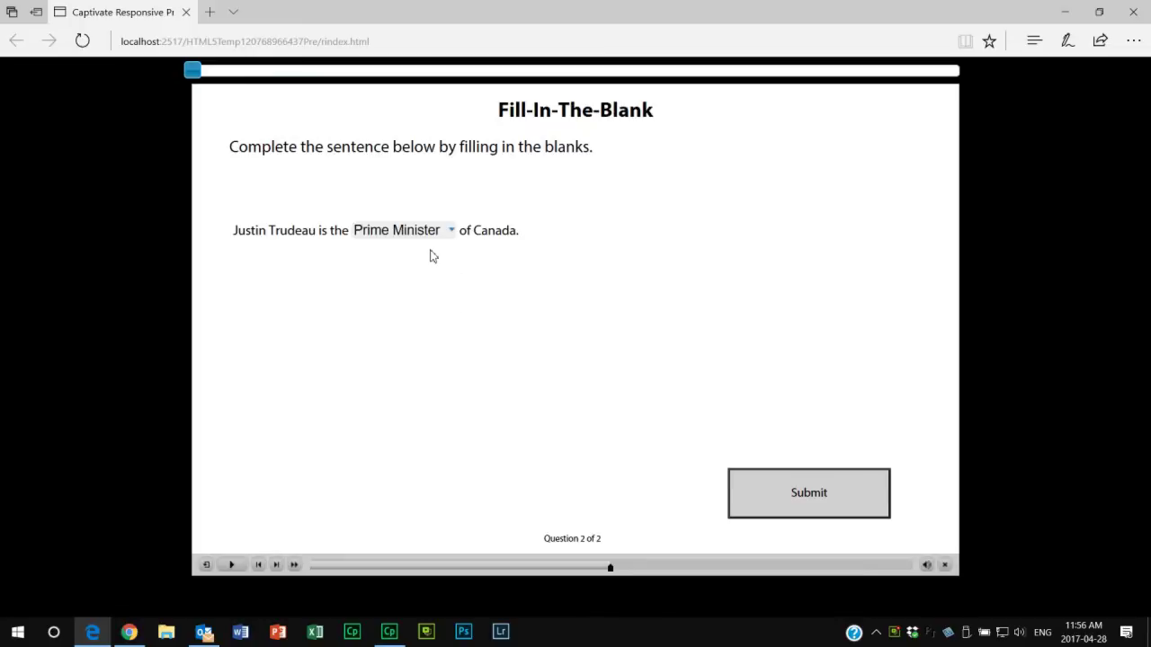
pyautogui.click(815, 507)
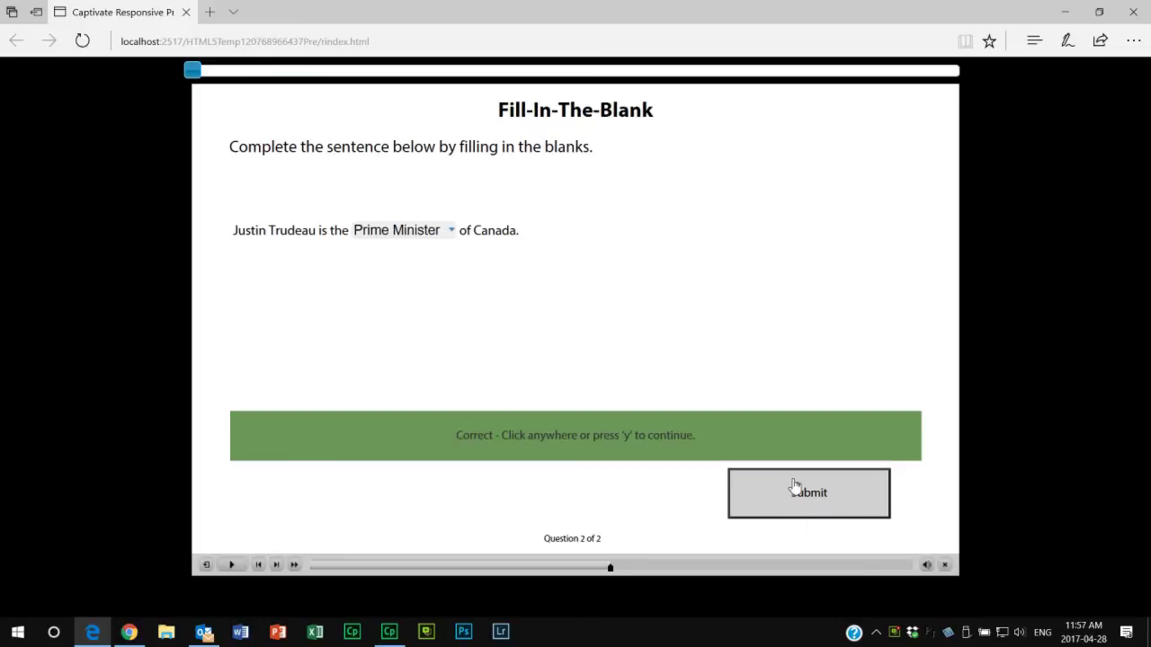
pyautogui.click(631, 354)
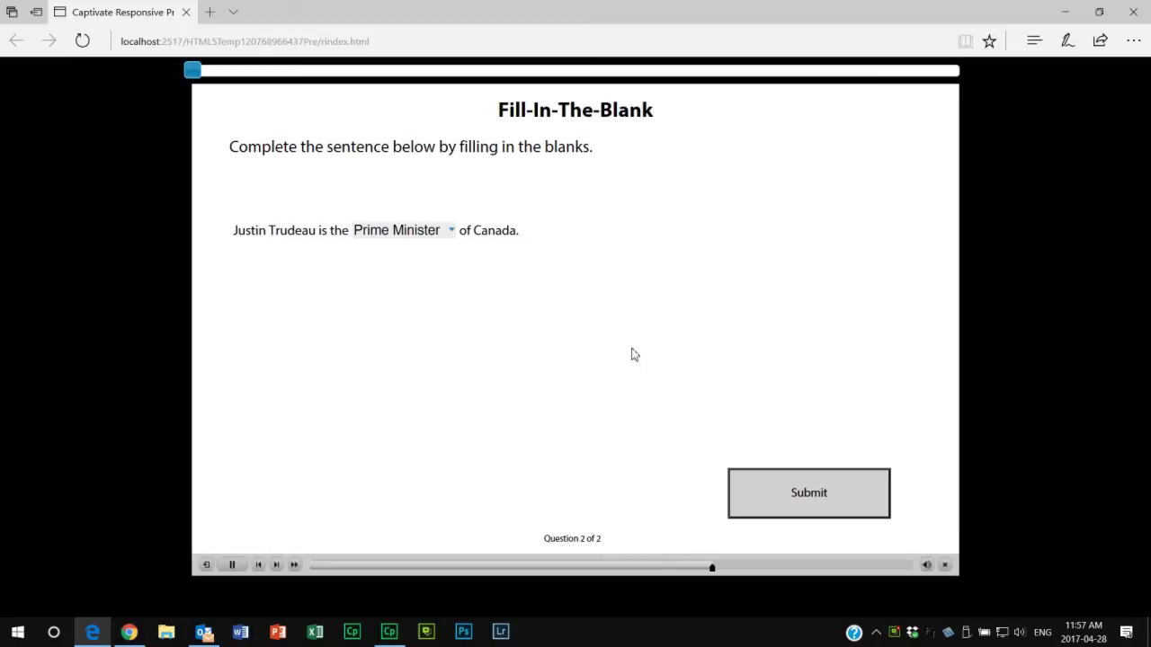